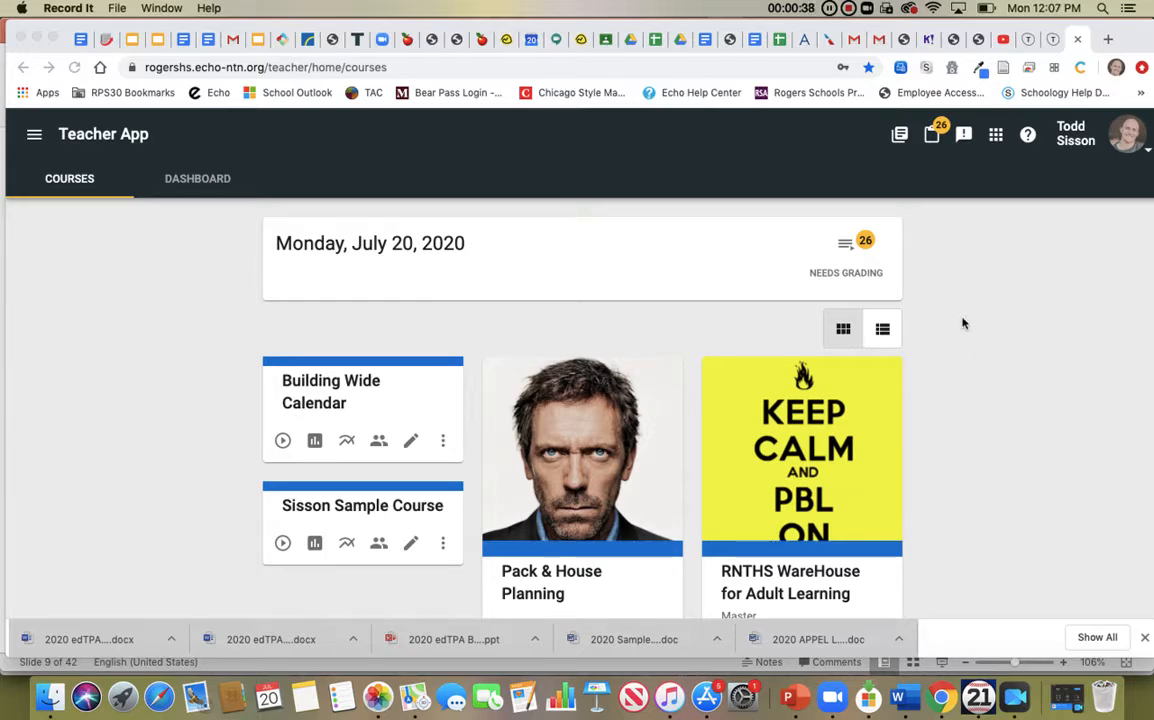
scroll(961, 322, "down", 1)
scroll(961, 322, "up", 1)
scroll(978, 419, "down", 1)
scroll(978, 419, "up", 1)
Start creating a new course and choose to copy it from your domain
left_click(901, 140)
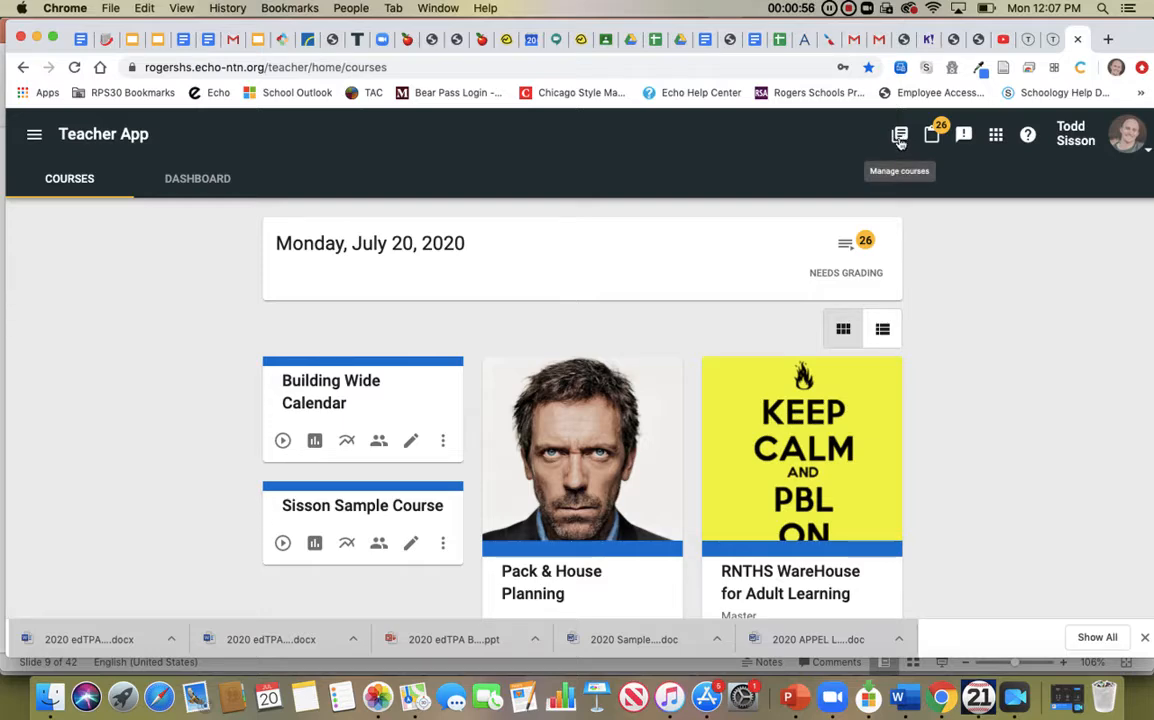
left_click(900, 141)
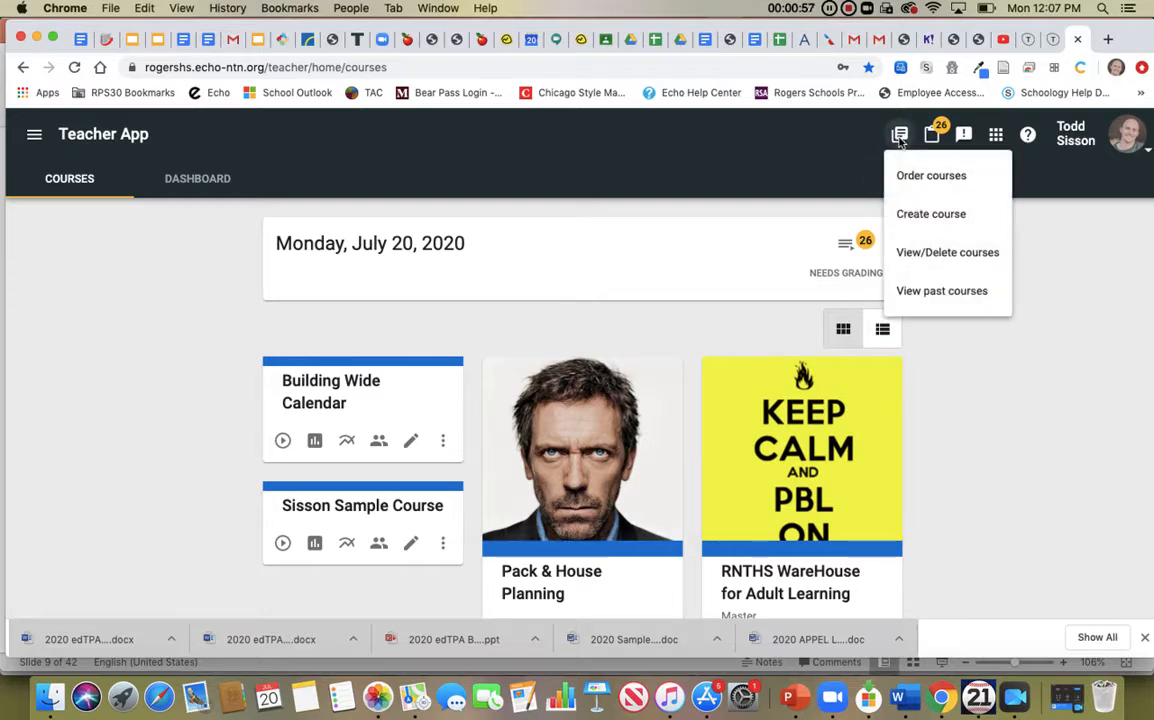
left_click(906, 222)
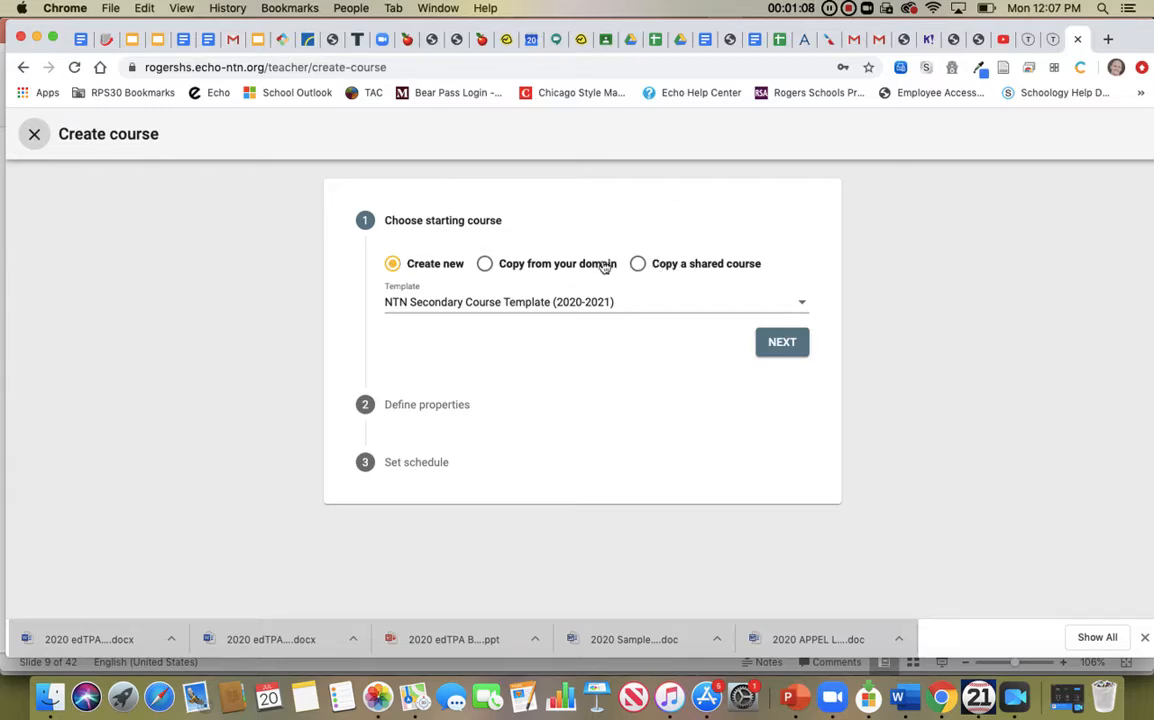
left_click(485, 266)
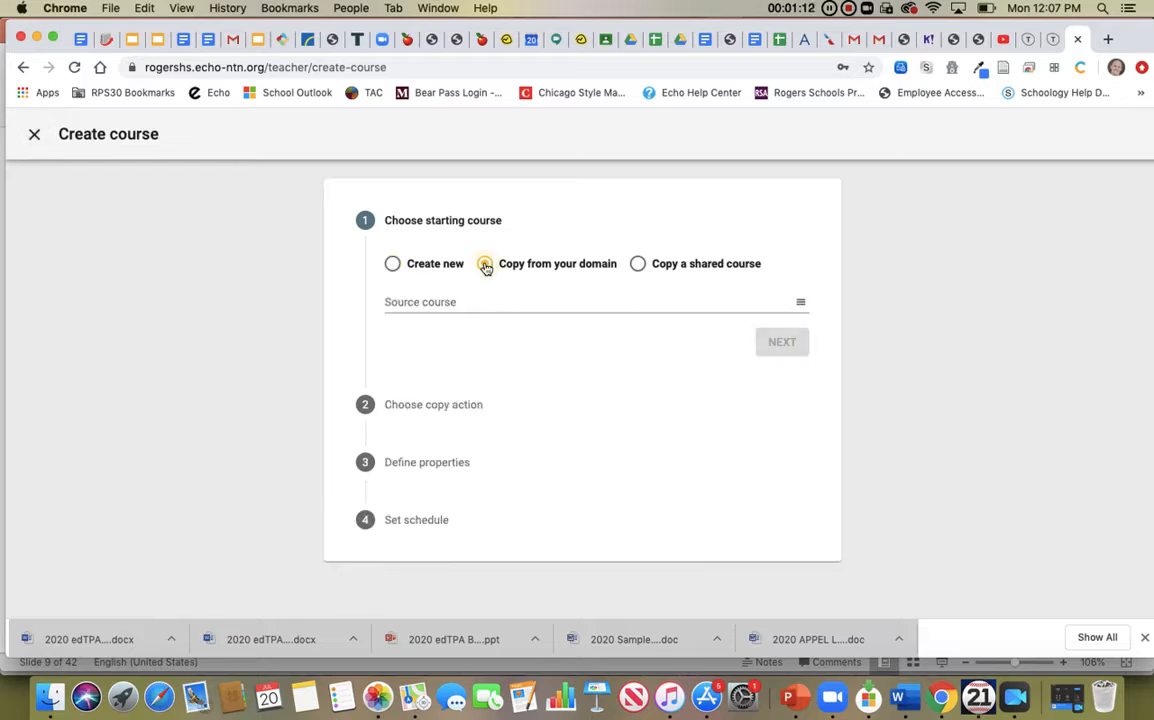
Try to find the source course by entering APUSH, and clear the entry
left_click(441, 301)
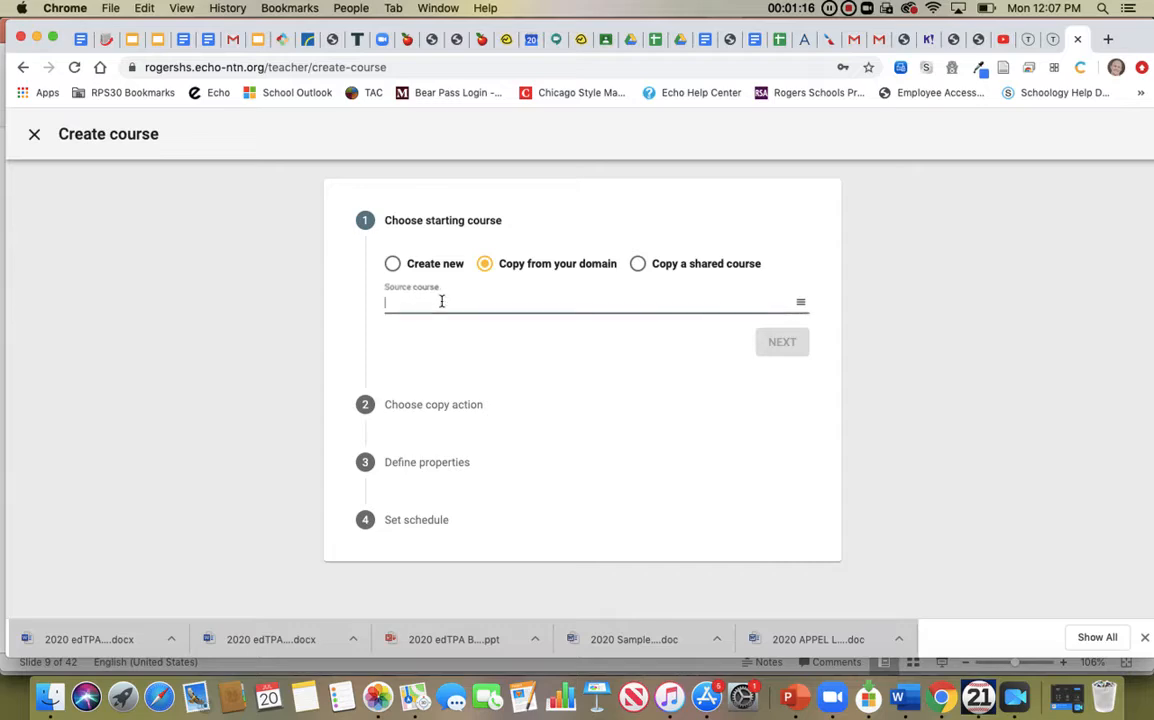
type("APUSH")
key("BackSpace")
key("BackSpace")
key("BackSpace")
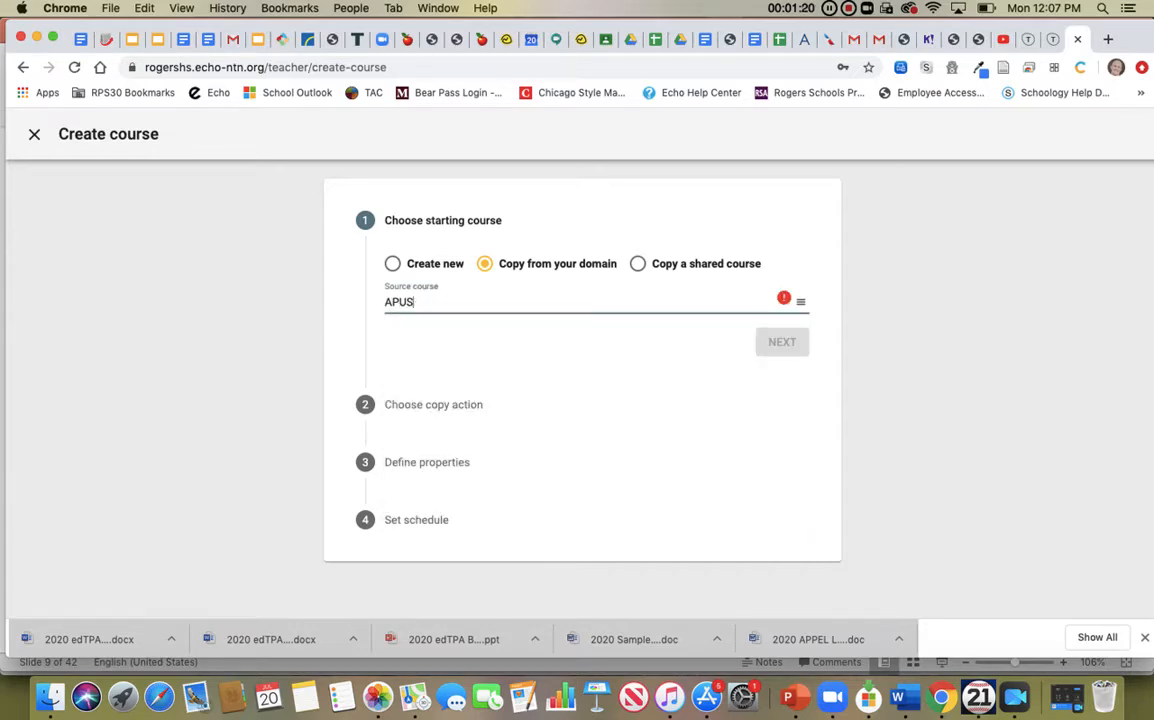
type("US")
key("BackSpace")
key("BackSpace")
key("BackSpace")
key("BackSpace")
Try to find the source course by the teacher's surname, and clear the entry
type("Sisson")
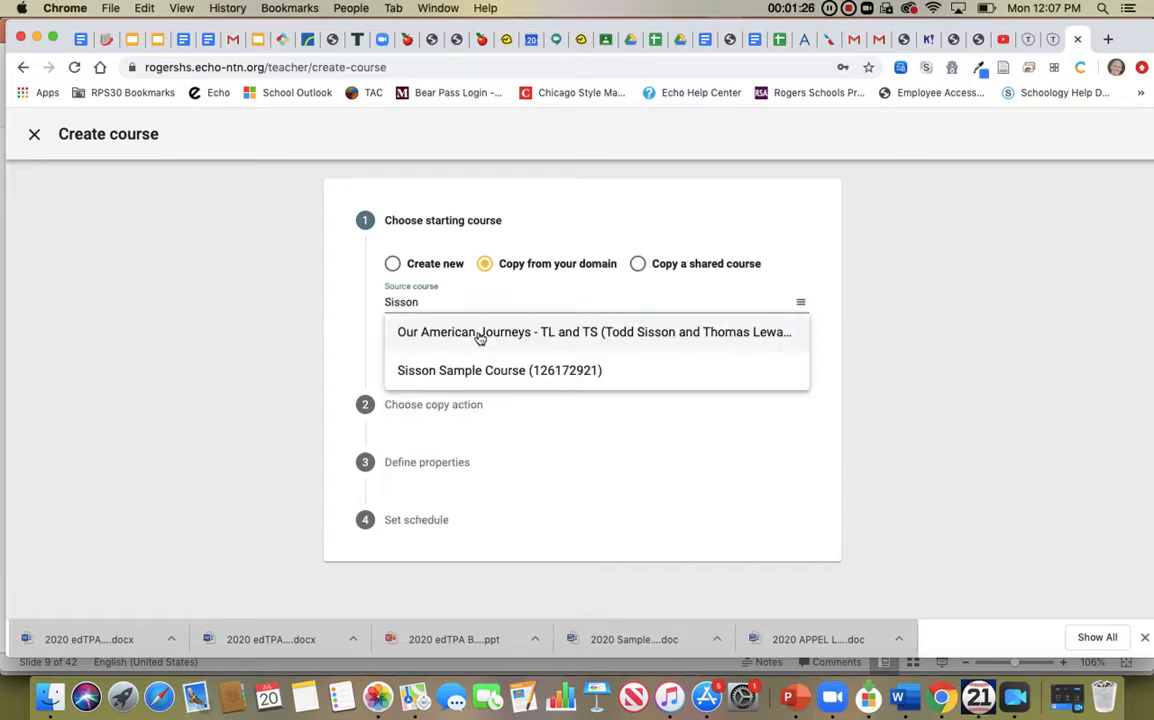
key("BackSpace")
key("BackSpace")
key("BackSpace")
key("BackSpace")
key("BackSpace")
key("BackSpace")
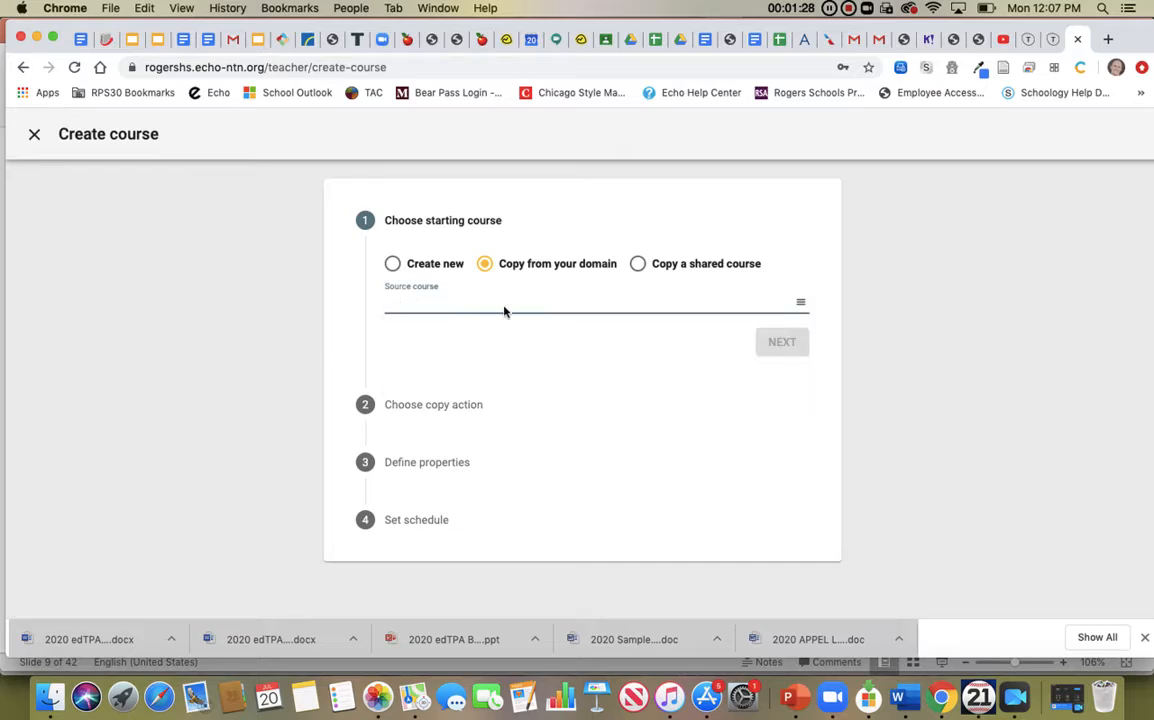
Browse the full list of active source courses in the domain and close it without choosing one
left_click(801, 303)
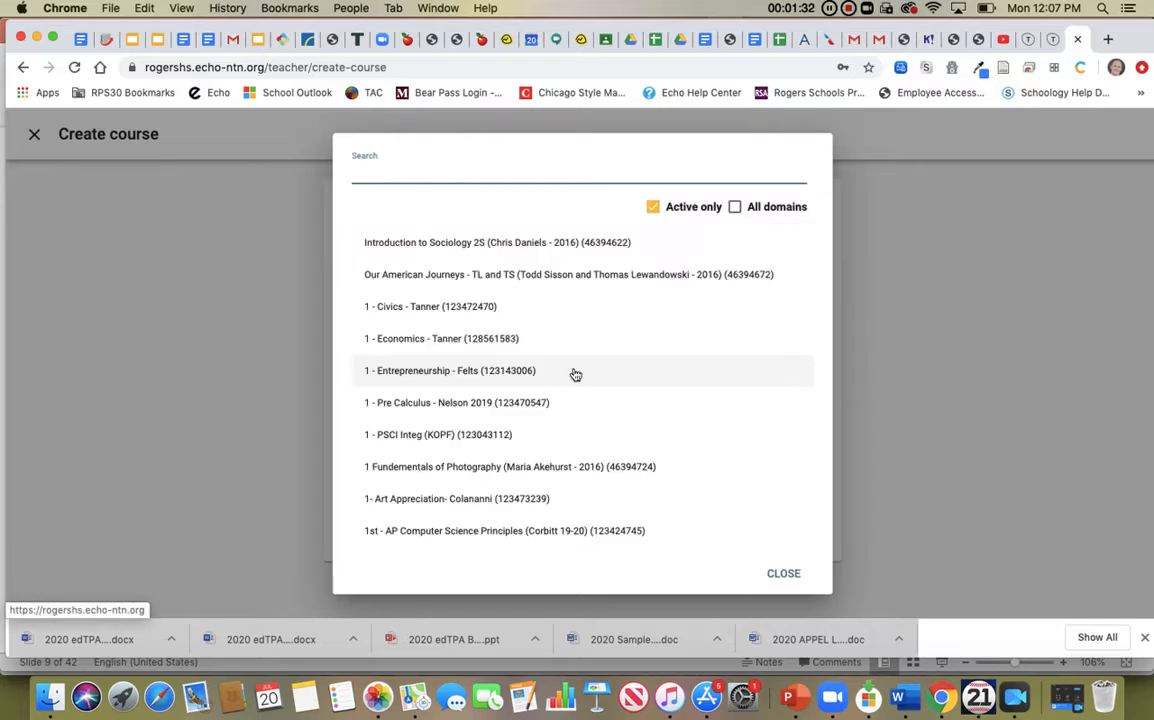
scroll(508, 366, "down", 7)
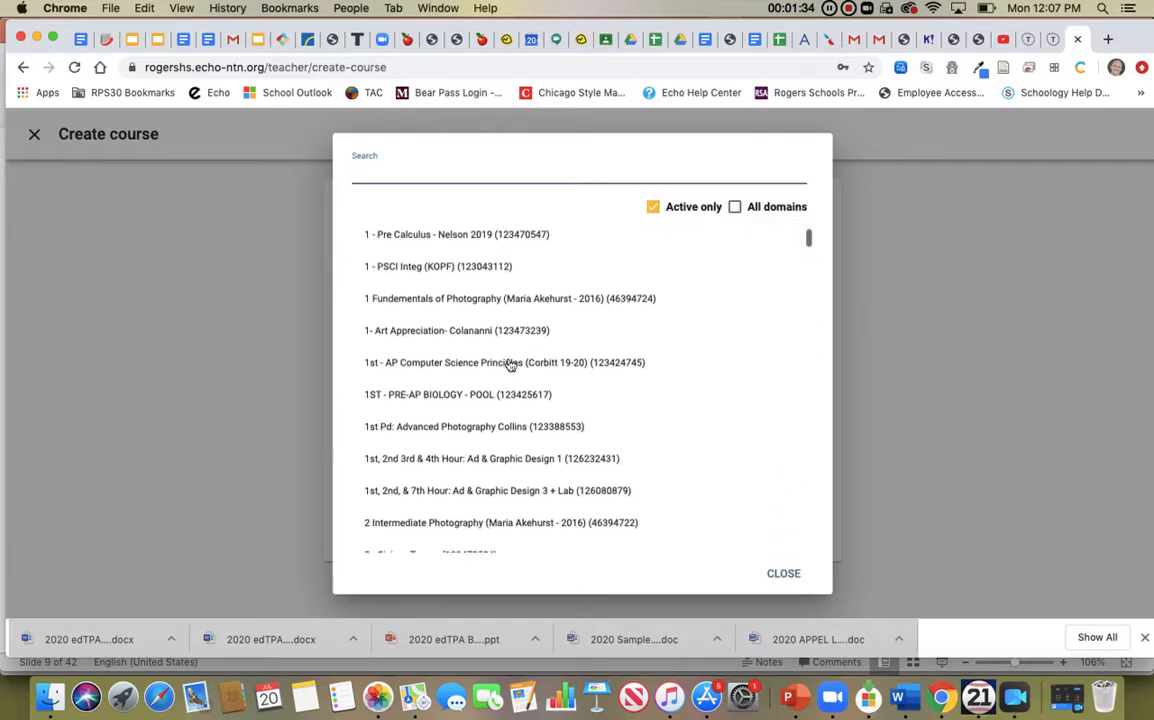
scroll(508, 366, "up", 7)
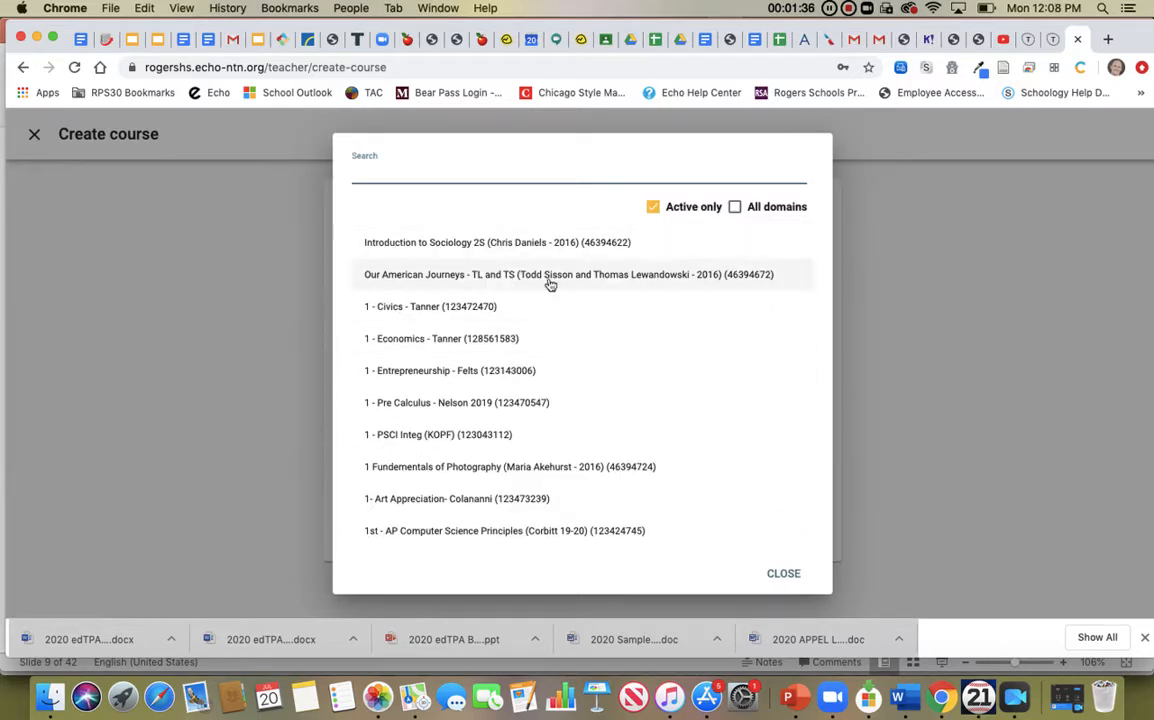
left_click(781, 574)
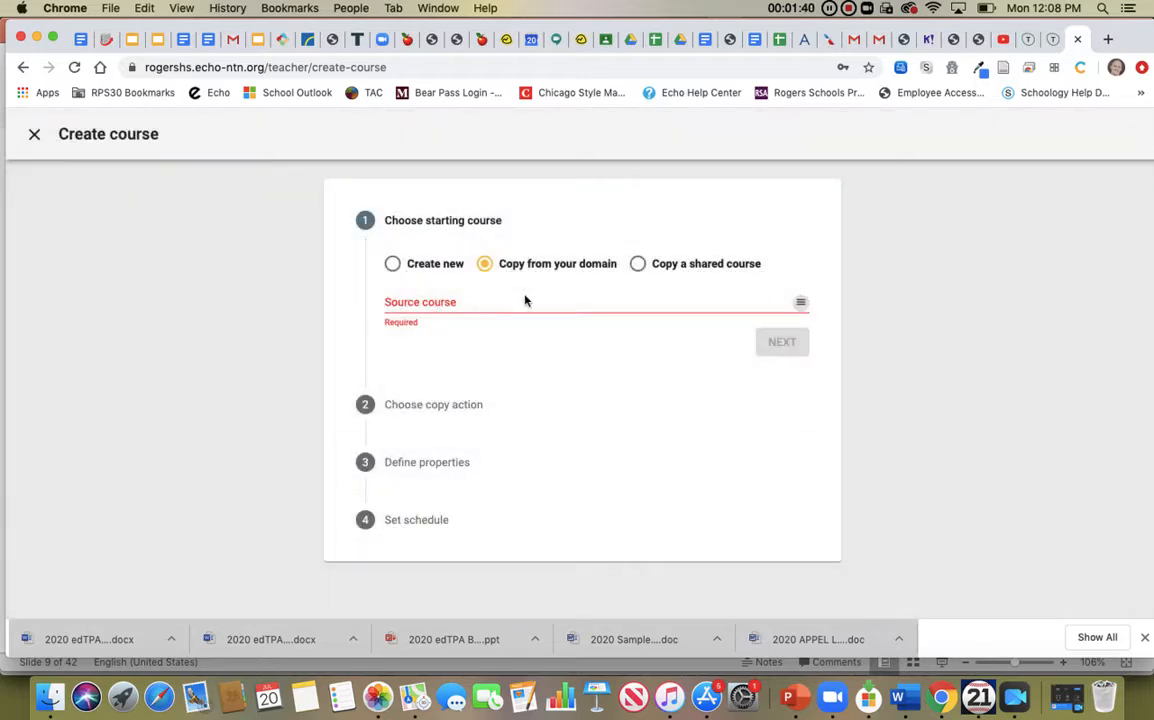
Search for APUSH with inactive courses included, and confirm the 2019 / 2020 APUSH course as the source
left_click(481, 298)
type("APUSH")
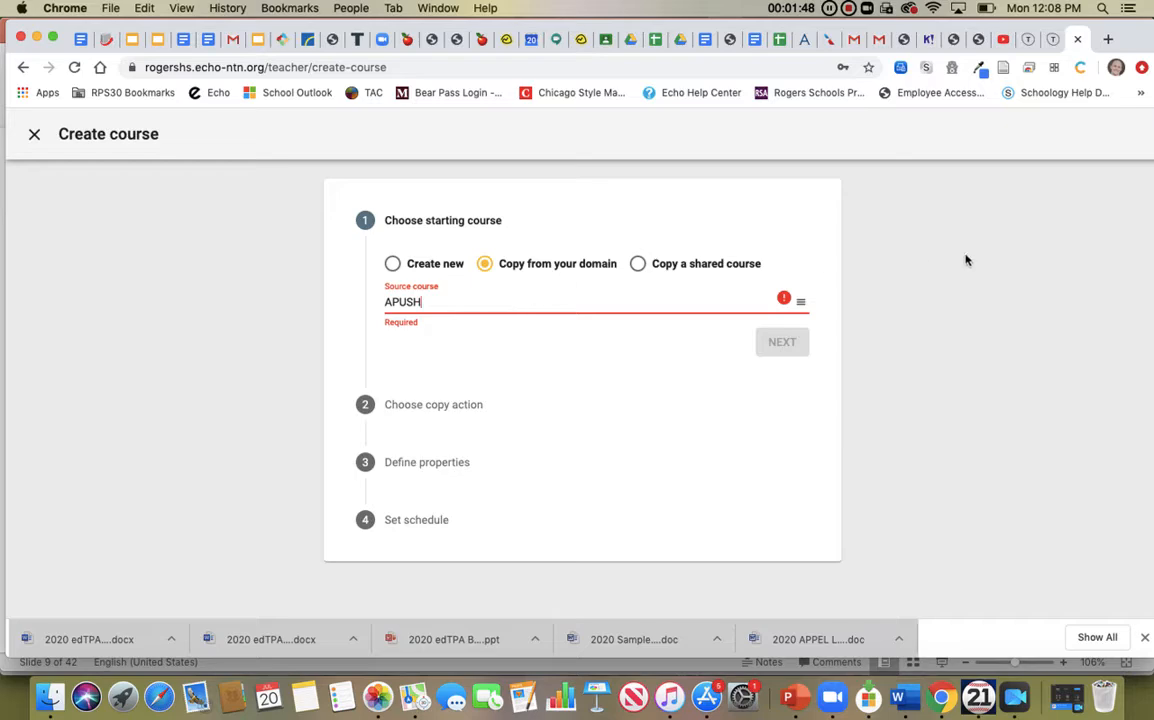
left_click(802, 305)
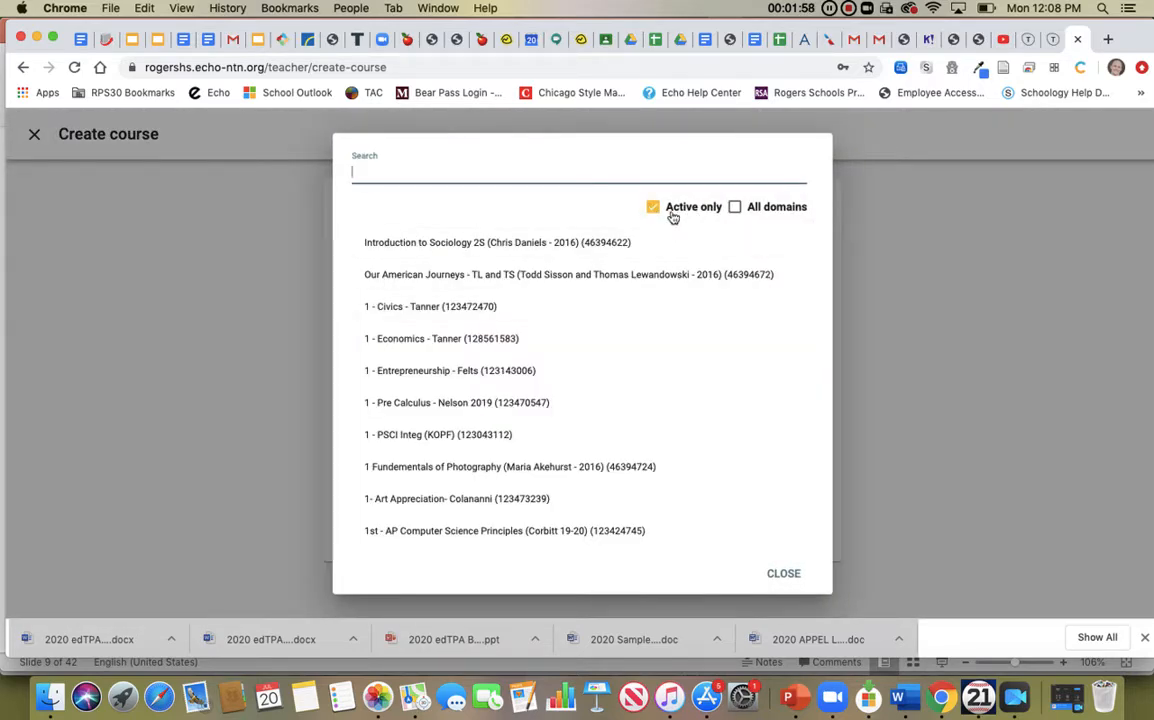
left_click(735, 210)
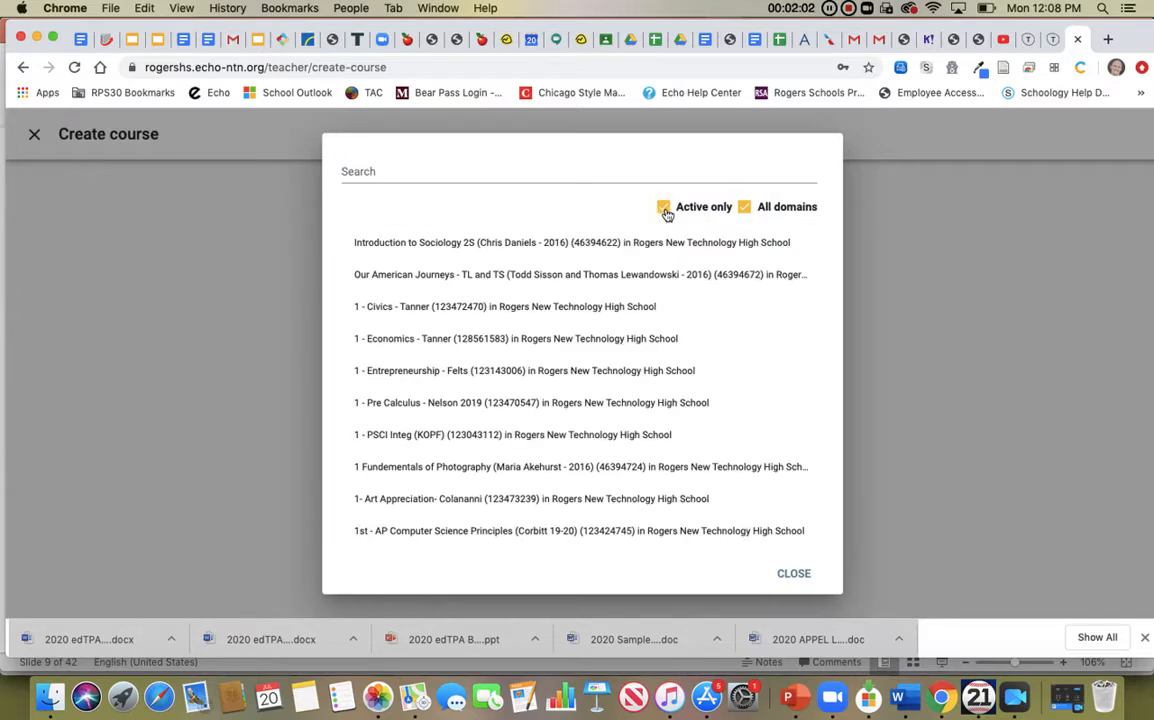
left_click(662, 208)
left_click(746, 210)
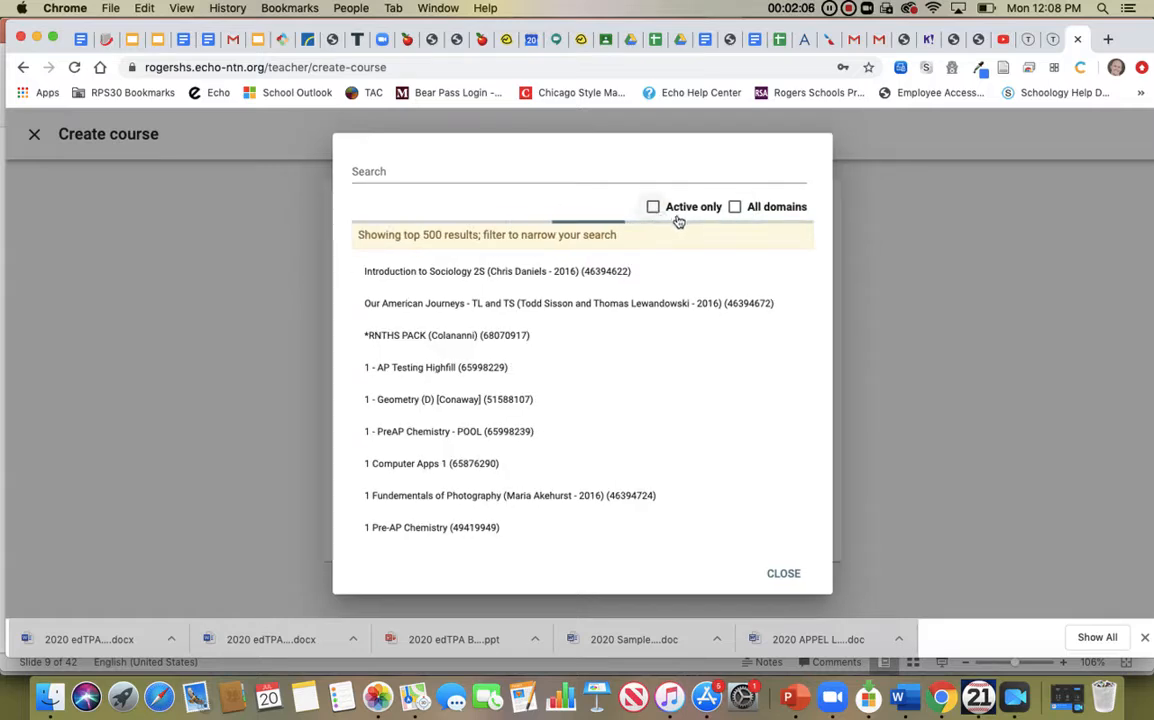
left_click(482, 172)
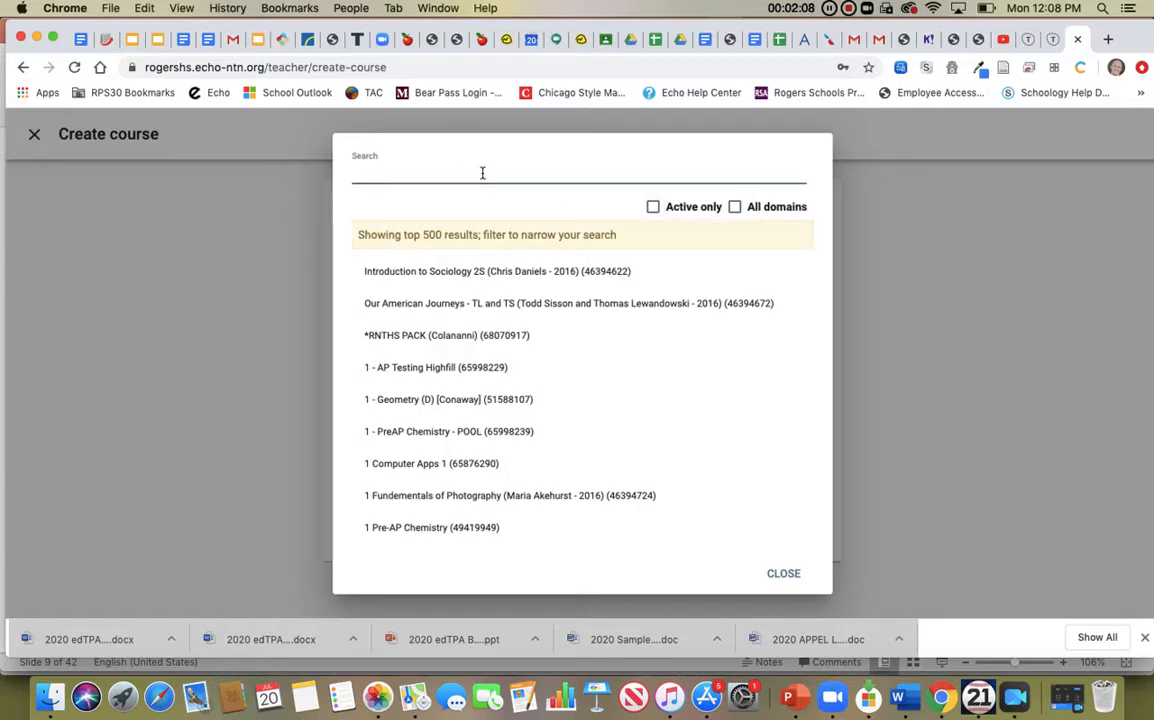
type("APUSH")
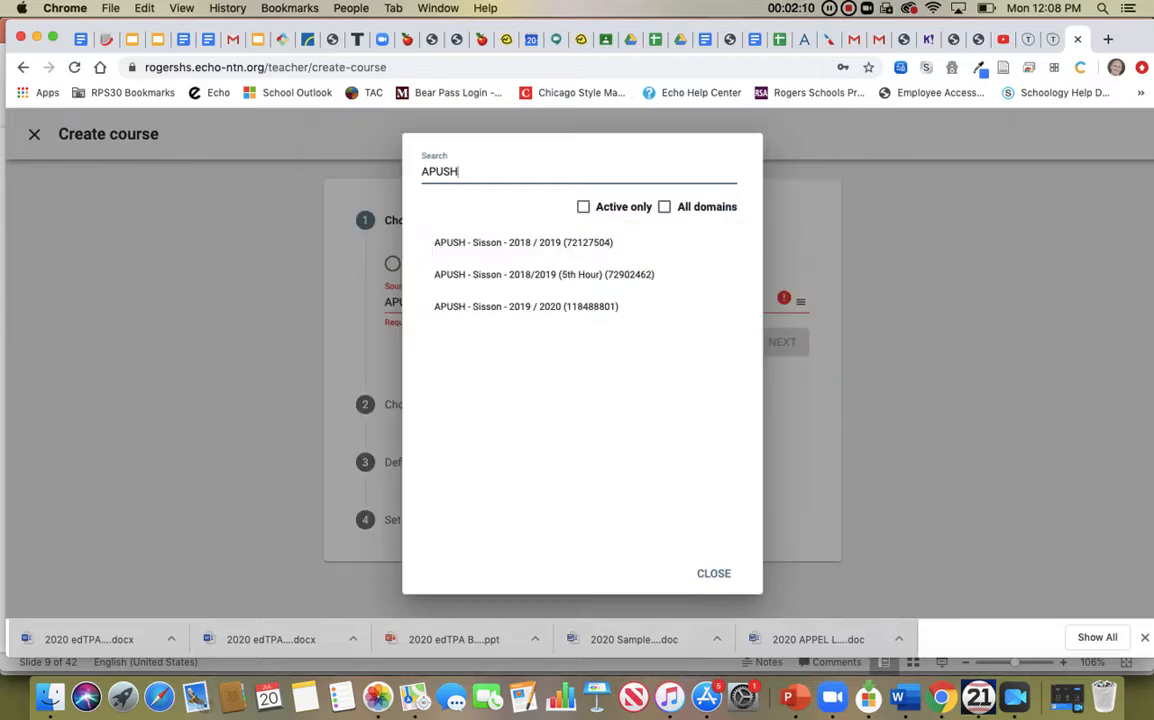
left_click(525, 312)
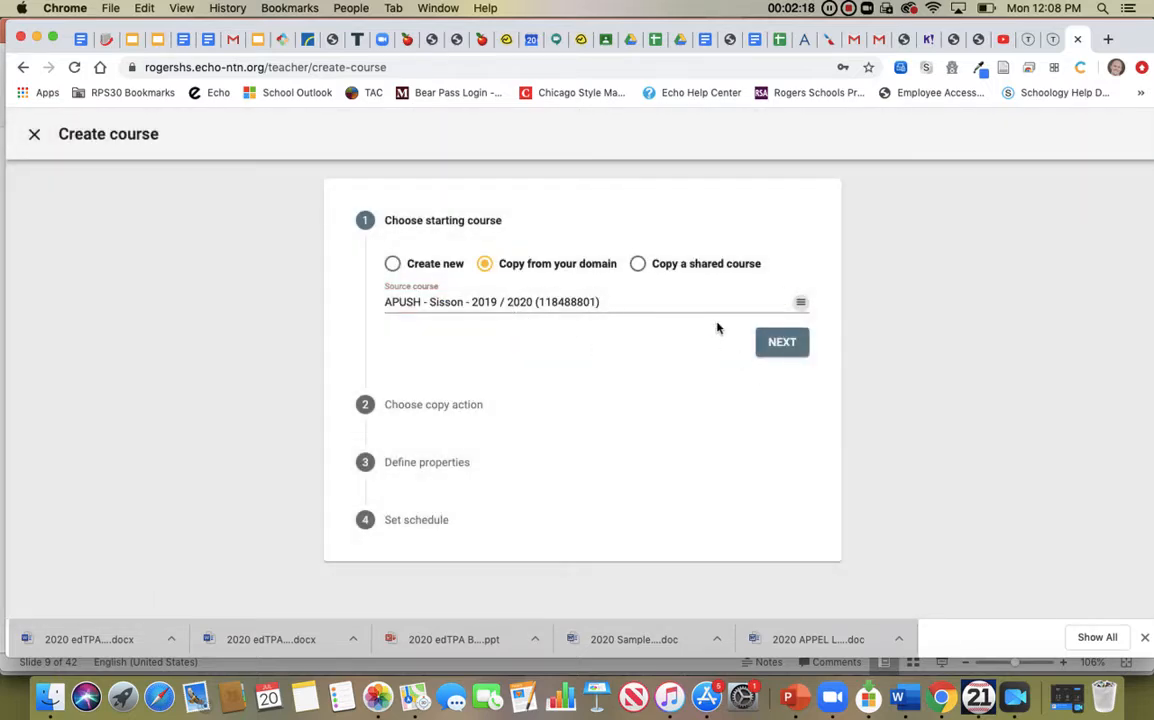
left_click(782, 345)
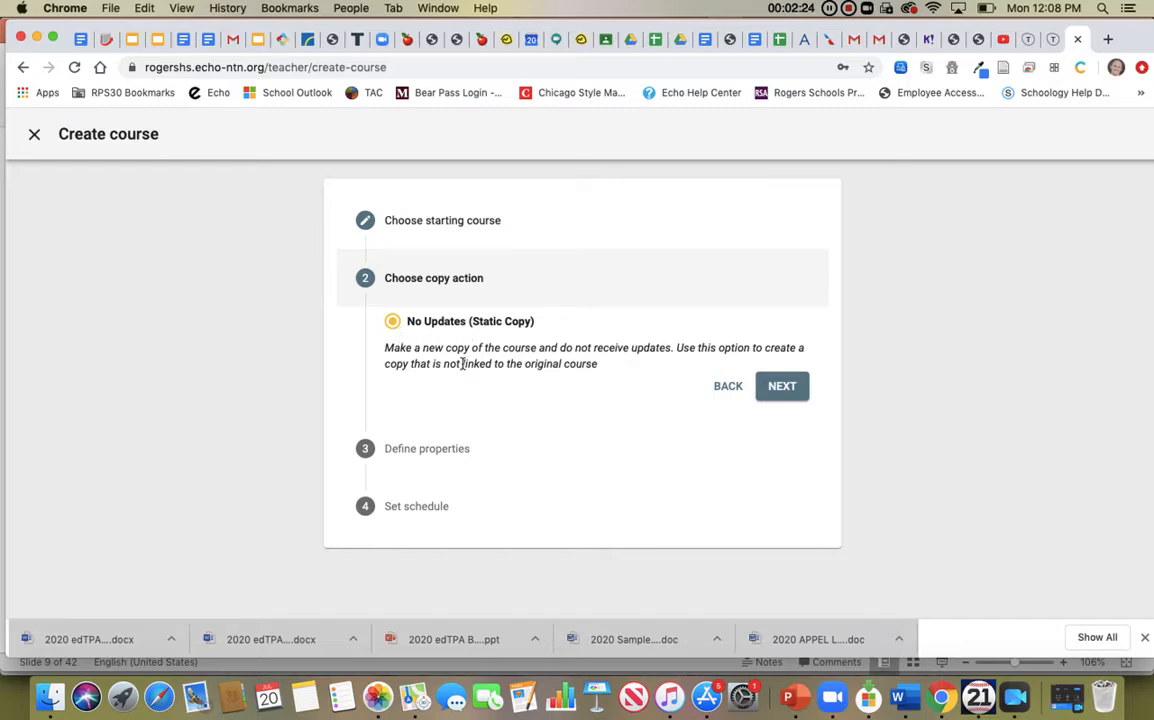
Accept the No Updates (Static Copy) action and keep Owner as the role in the course properties
left_click(780, 388)
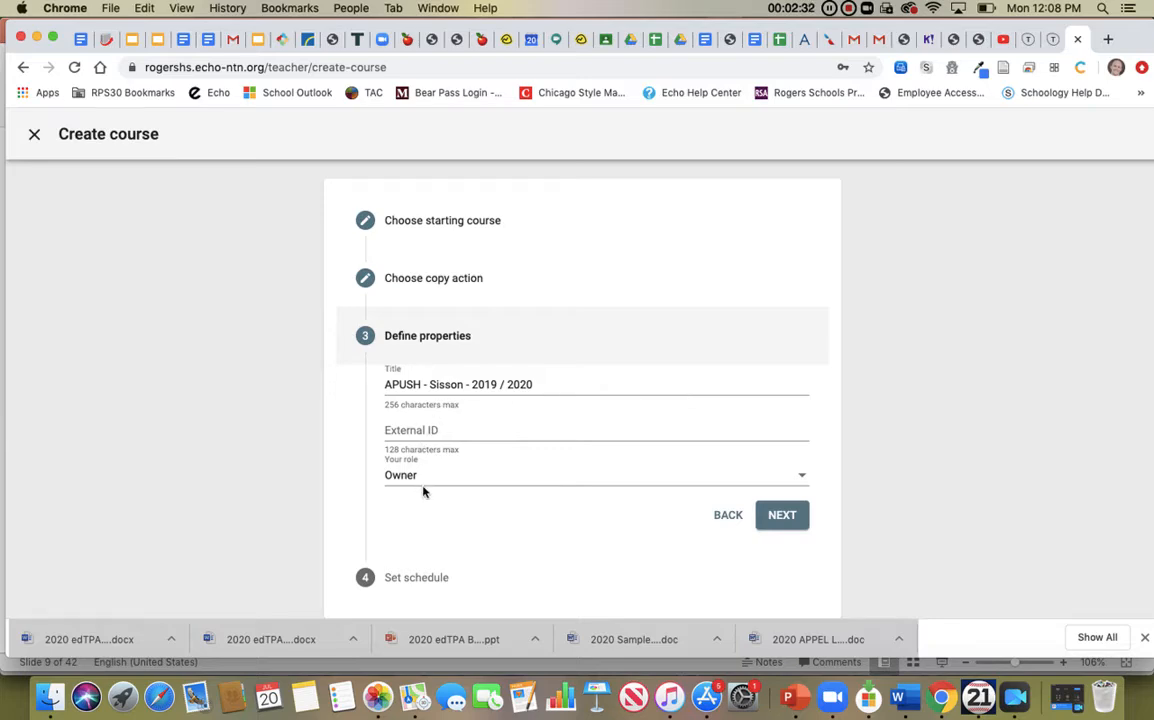
scroll(312, 407, "down", 1)
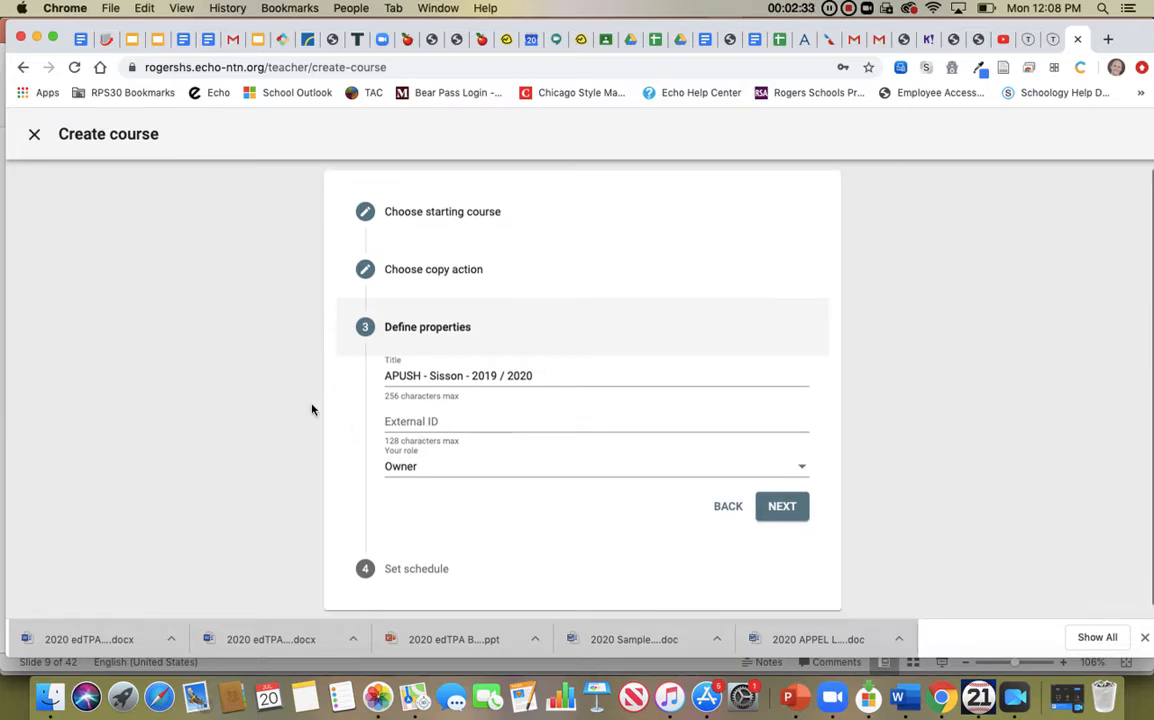
left_click(419, 457)
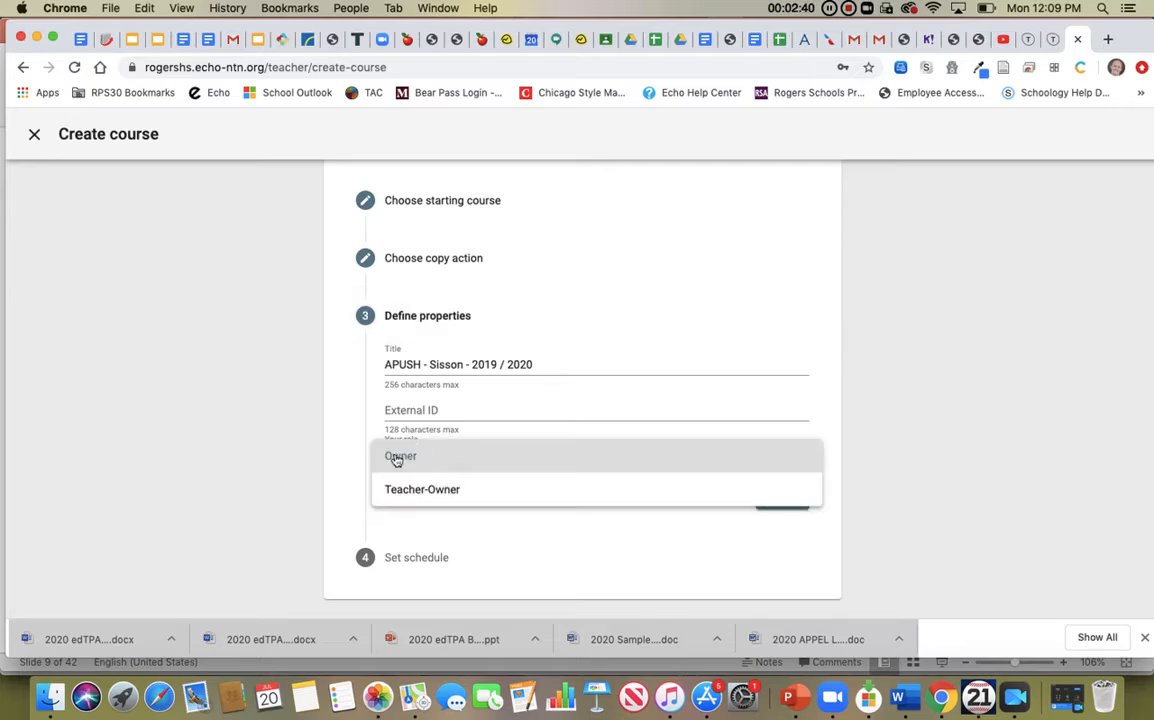
left_click(400, 457)
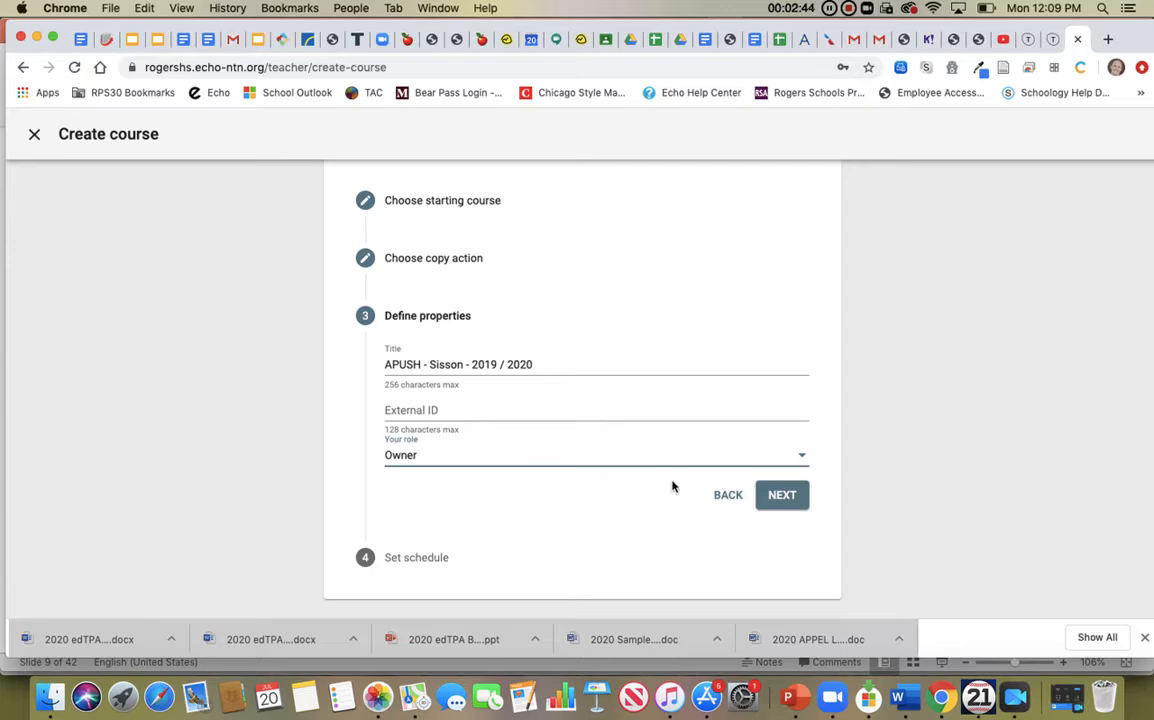
left_click(767, 497)
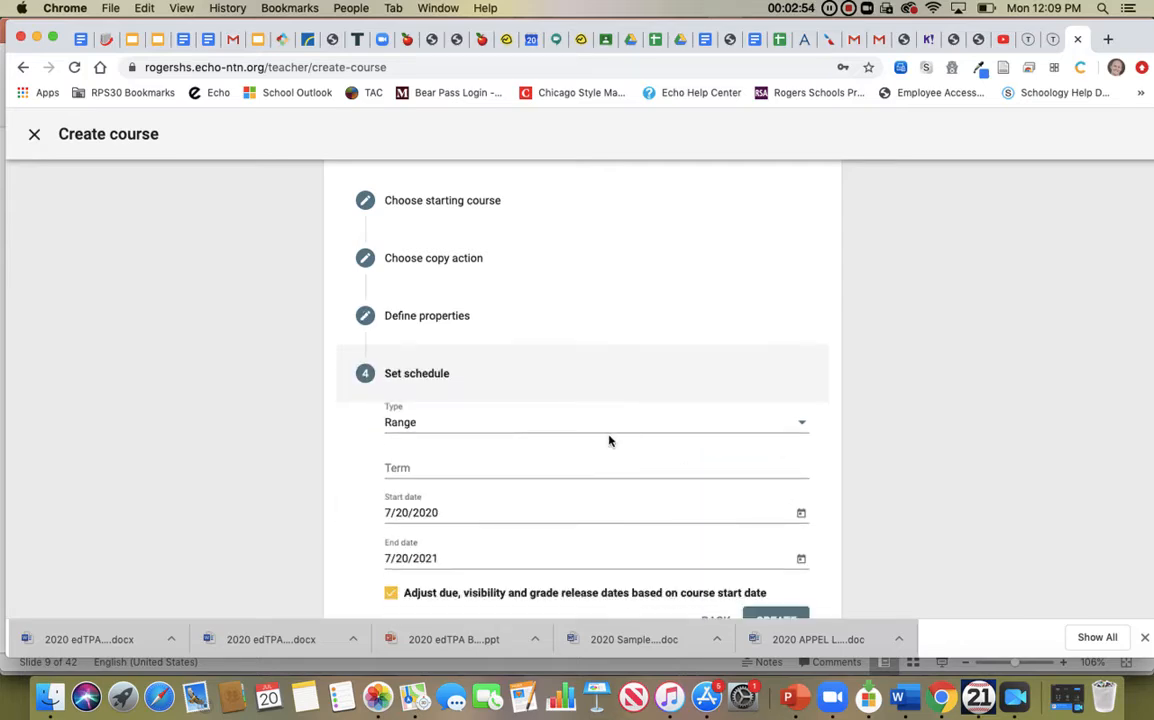
Keep the schedule type as Range and enter the term "Fall 2020 - Spring 2021"
scroll(283, 450, "down", 2)
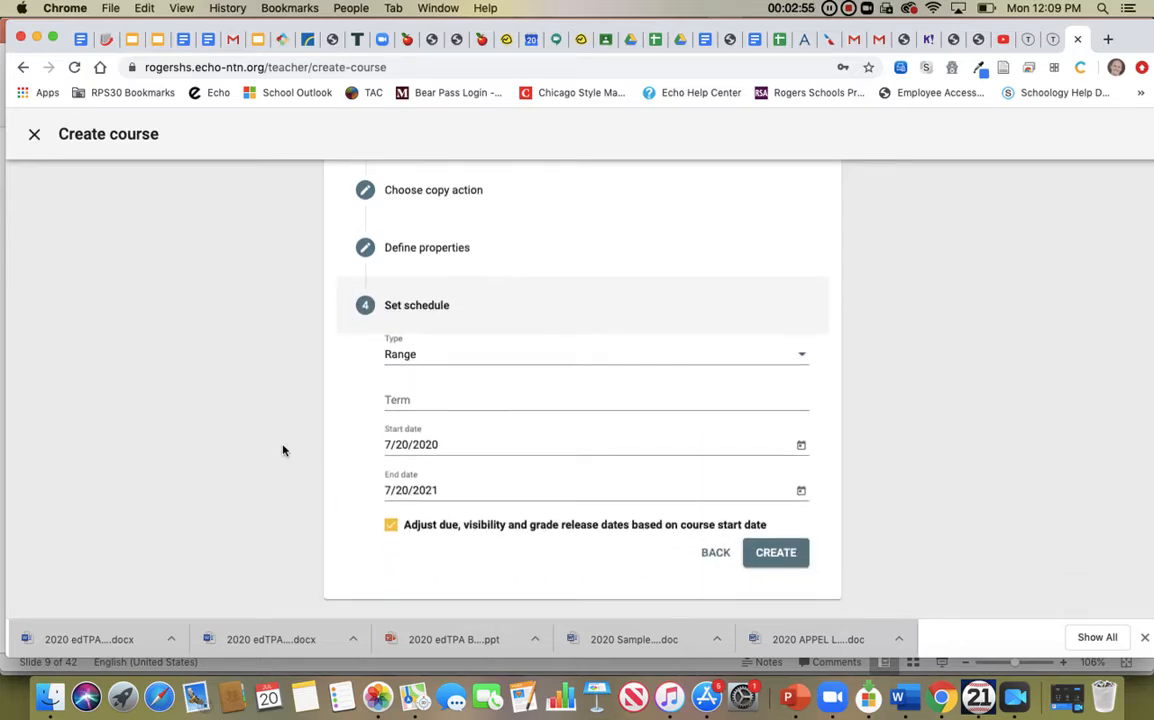
left_click(435, 363)
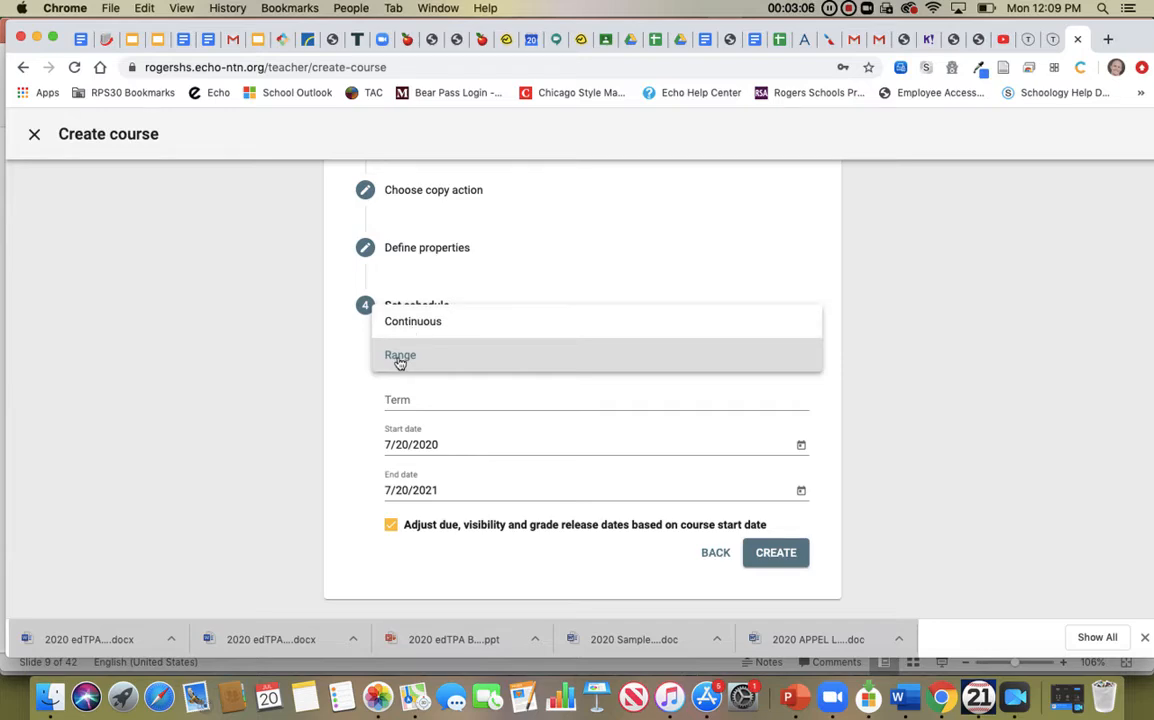
left_click(399, 360)
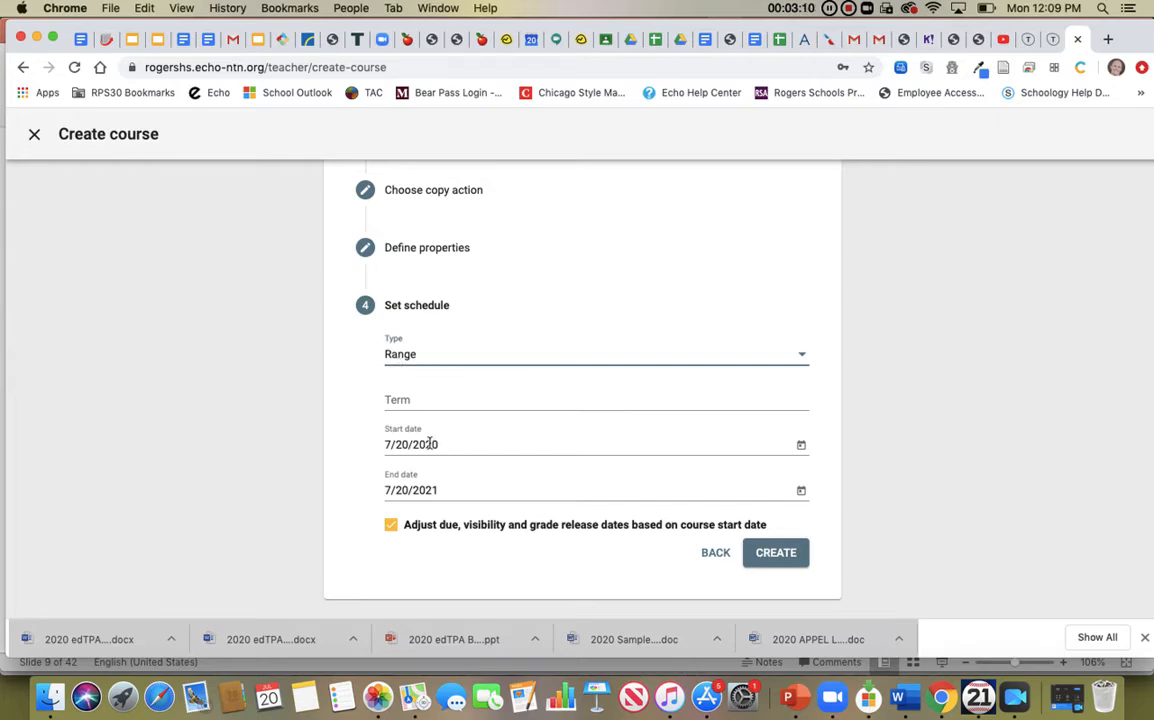
left_click(403, 401)
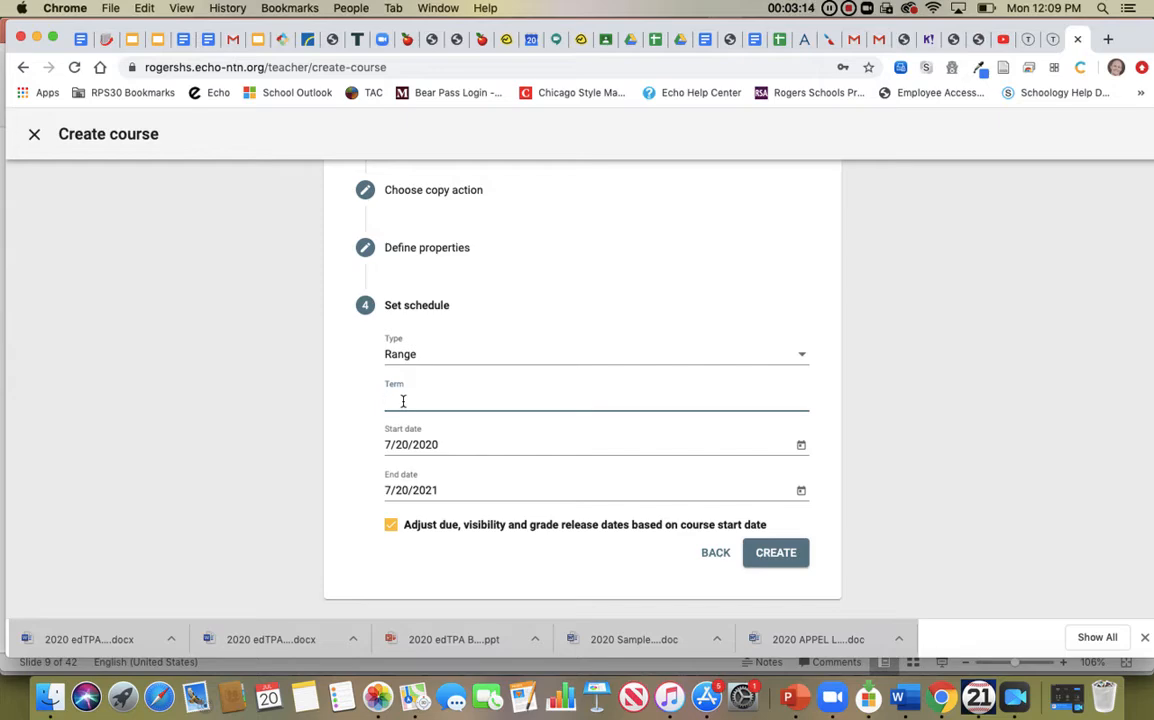
type("2")
type("Fall 2020 - ")
type("Spring 2021")
Set the course end date to 6/25/2021 and create the course
left_click(801, 490)
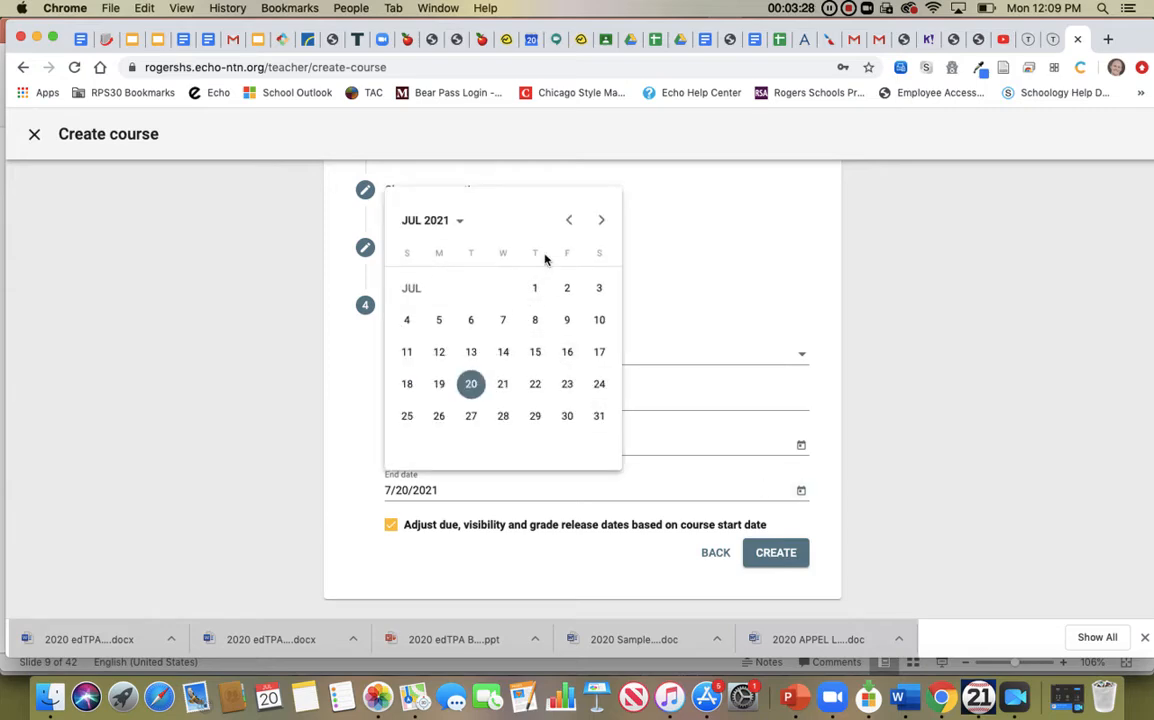
left_click(570, 221)
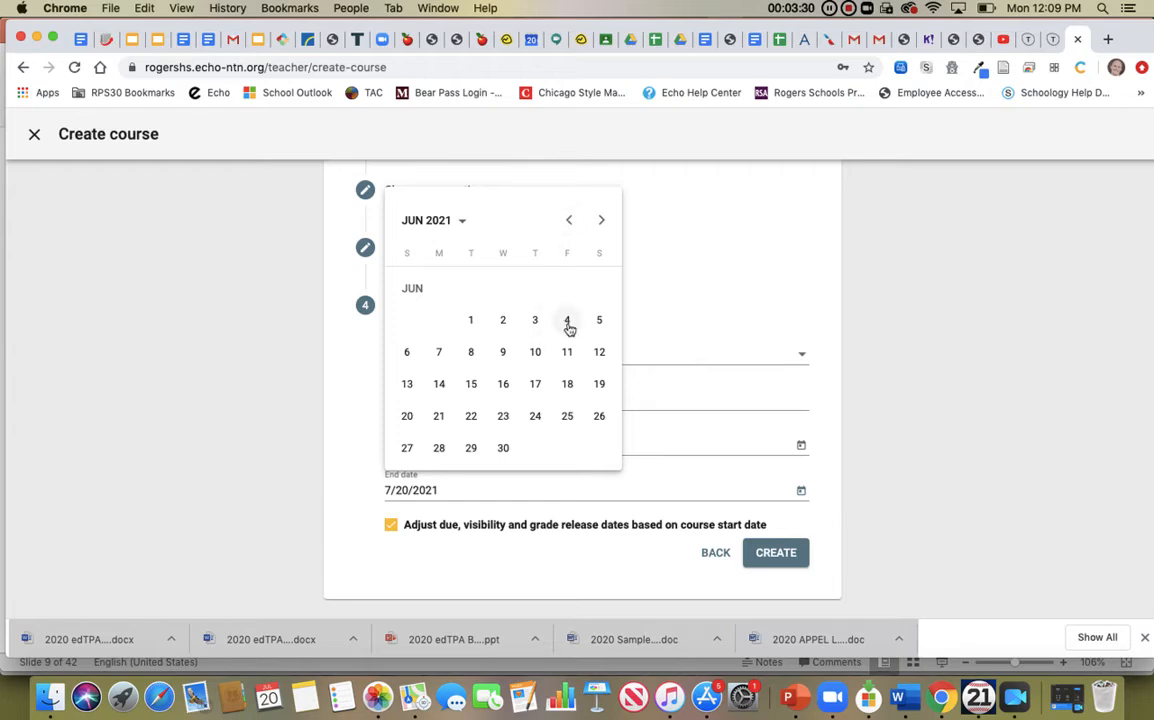
left_click(568, 417)
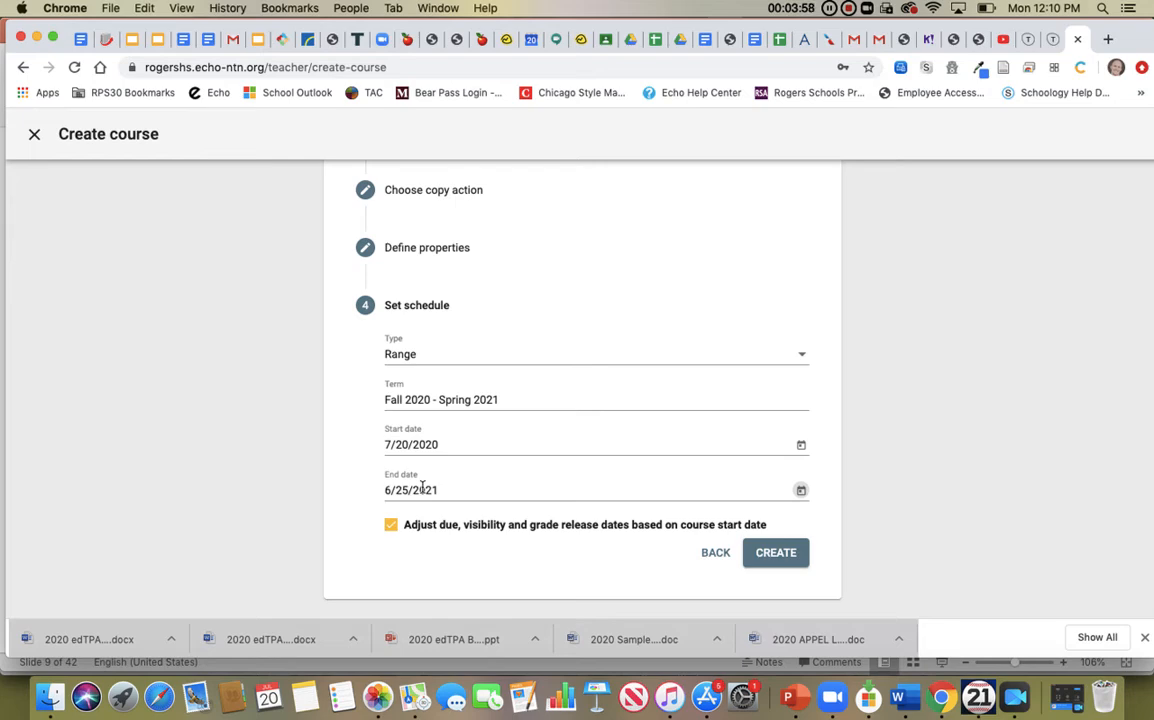
left_click(778, 558)
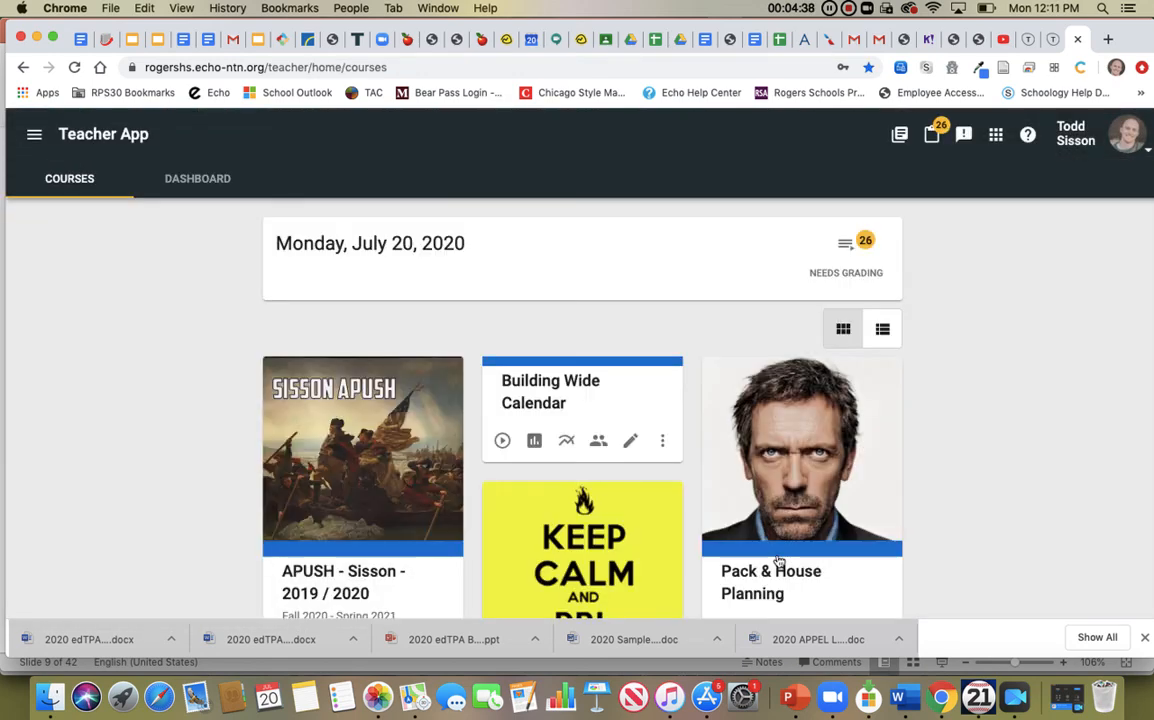
Open the copied APUSH course in the editor and go to its course settings
scroll(354, 362, "down", 4)
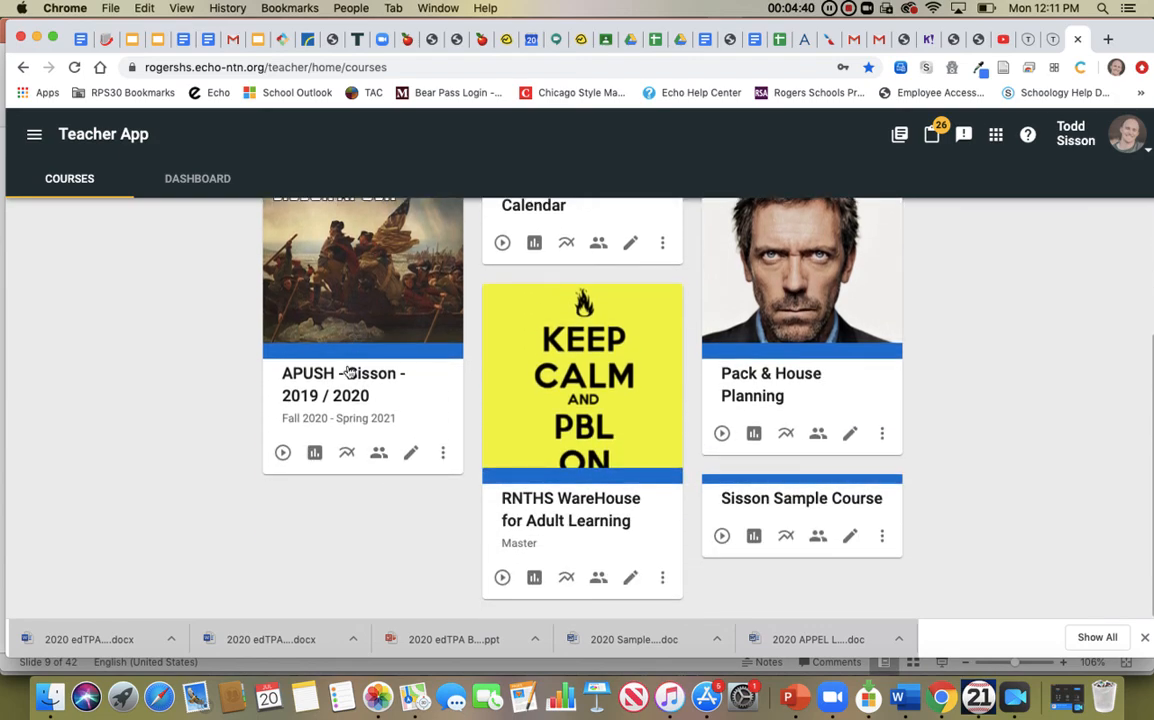
scroll(358, 378, "up", 1)
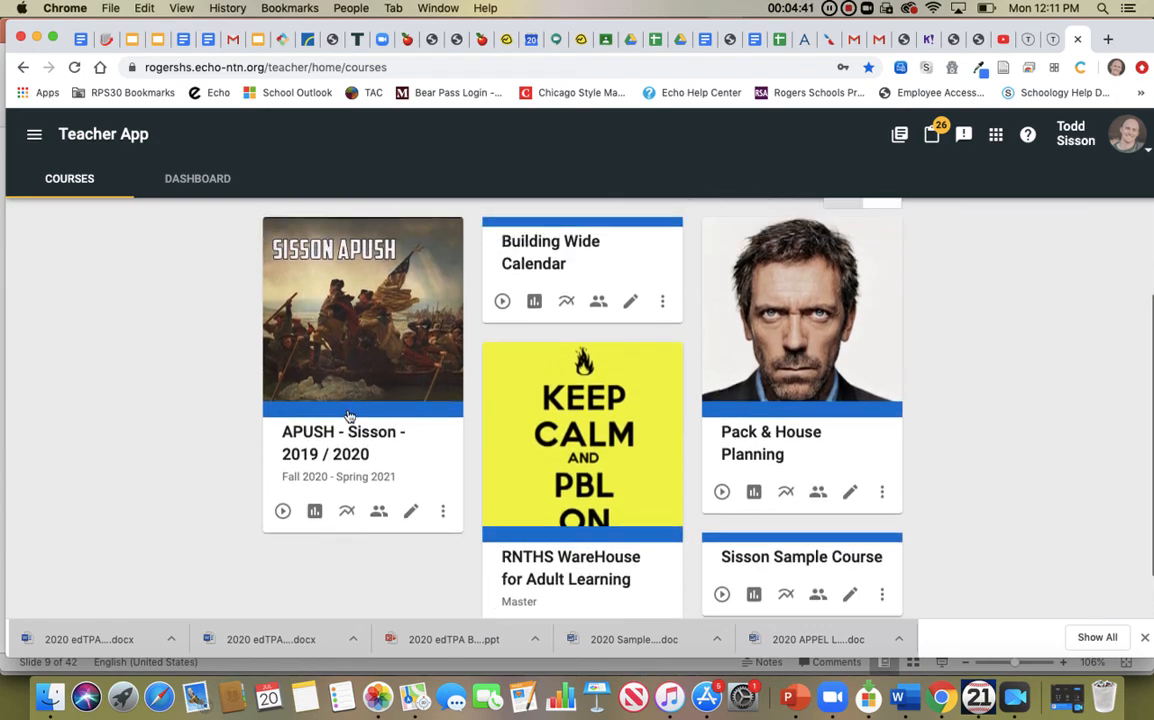
left_click(411, 512)
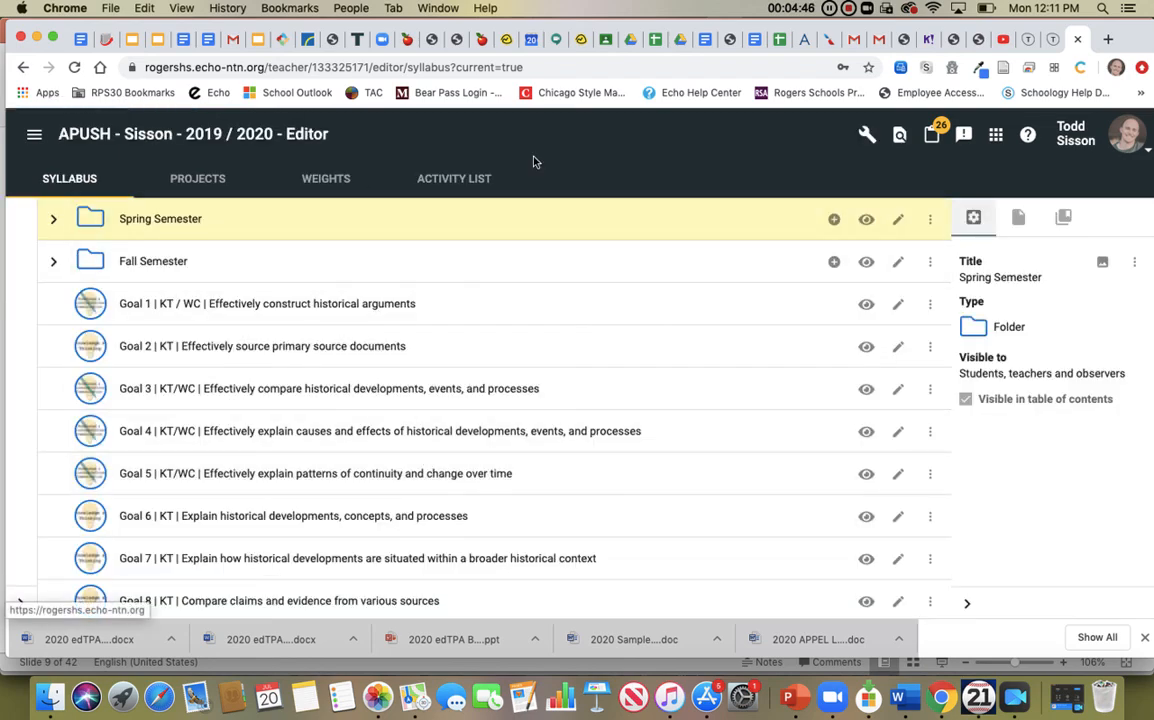
left_click(867, 134)
left_click(886, 175)
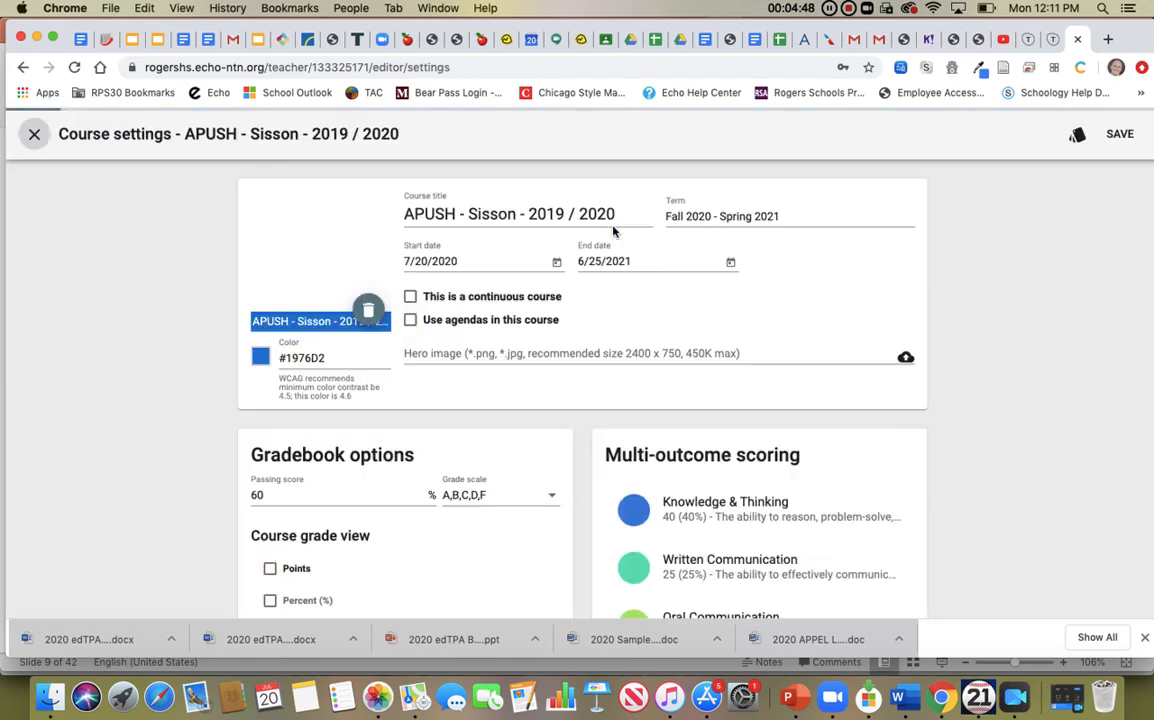
Change the school year in the course title to 2020 / 2021 and save the course settings
left_click(624, 212)
key("BackSpace")
key("BackSpace")
key("BackSpace")
key("BackSpace")
key("BackSpace")
key("BackSpace")
key("BackSpace")
key("BackSpace")
key("BackSpace")
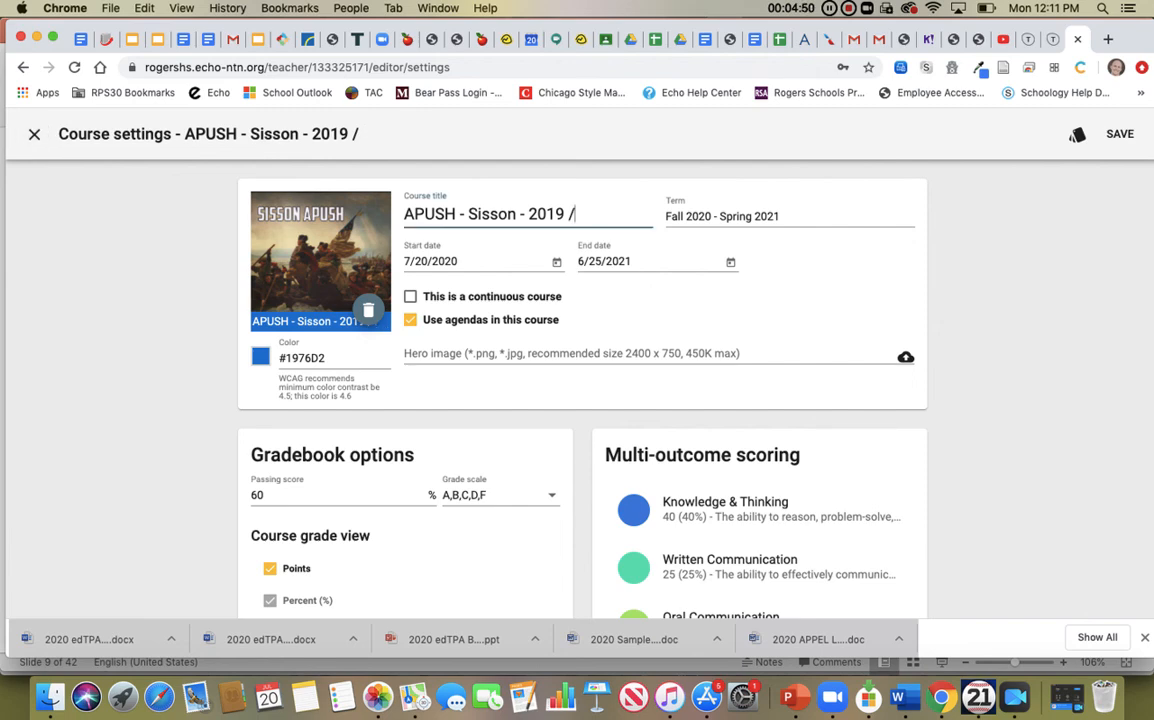
type("20 / 202")
key("BackSpace")
type("021")
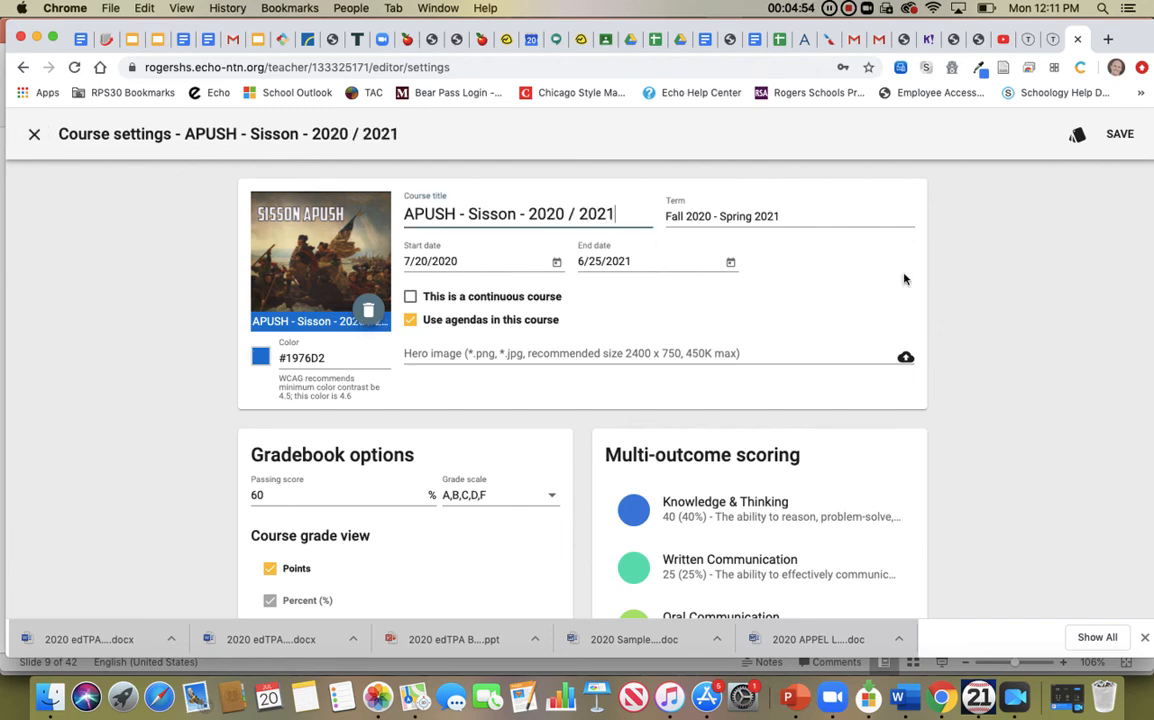
left_click(1118, 133)
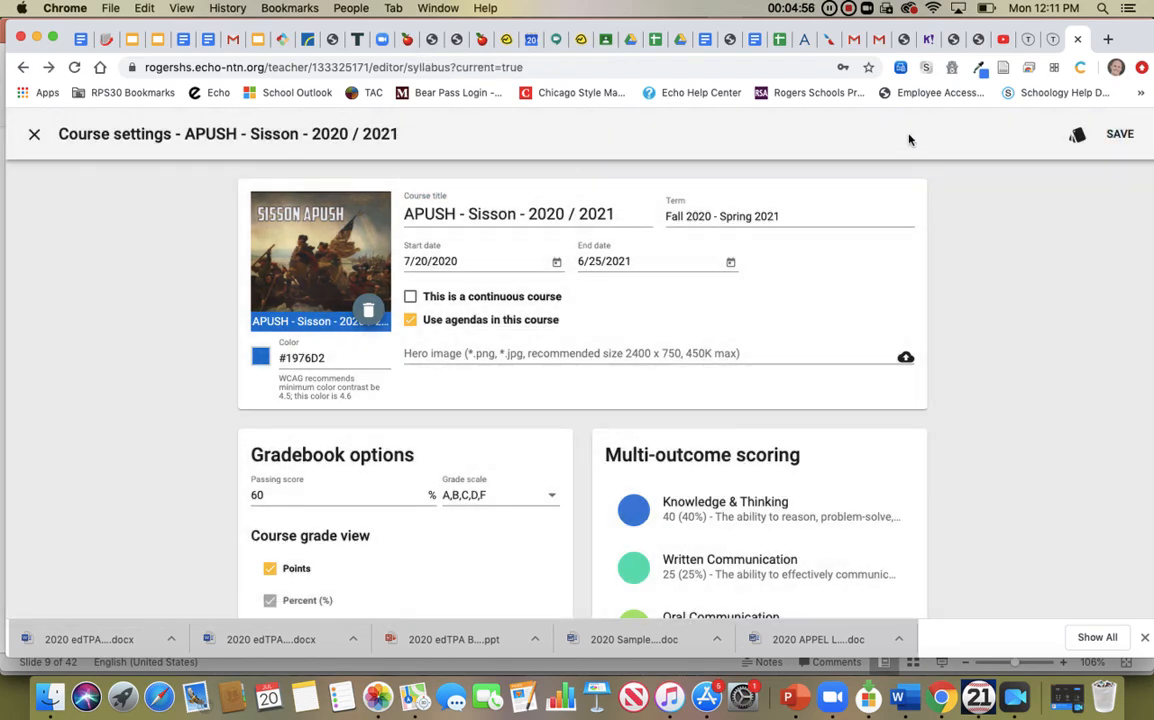